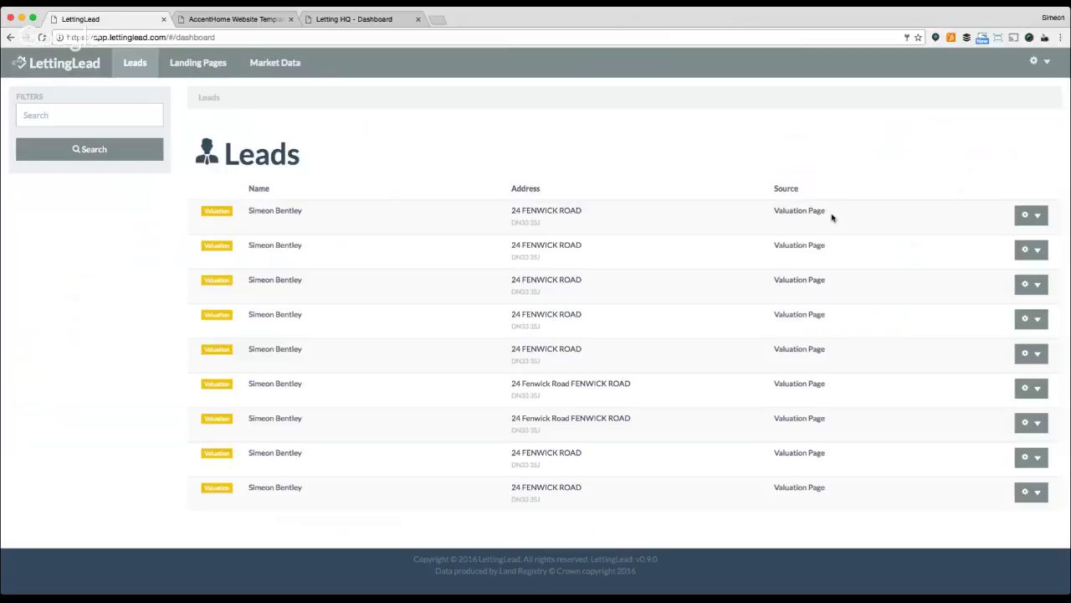
Start a new landing page named 'Contact' with the Contact type and Accent Homes style.
click(211, 66)
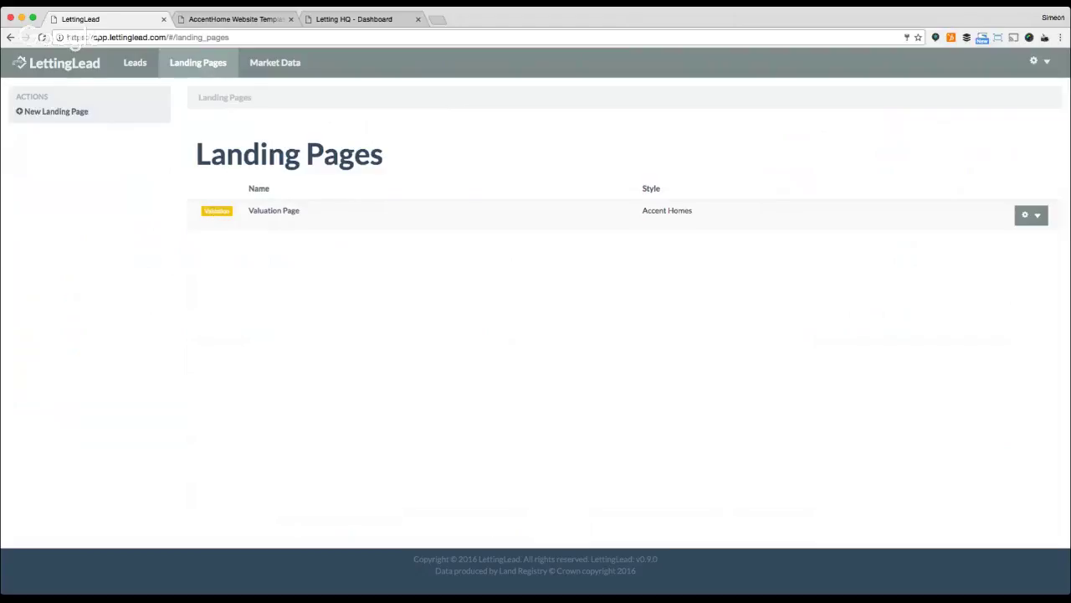
click(71, 111)
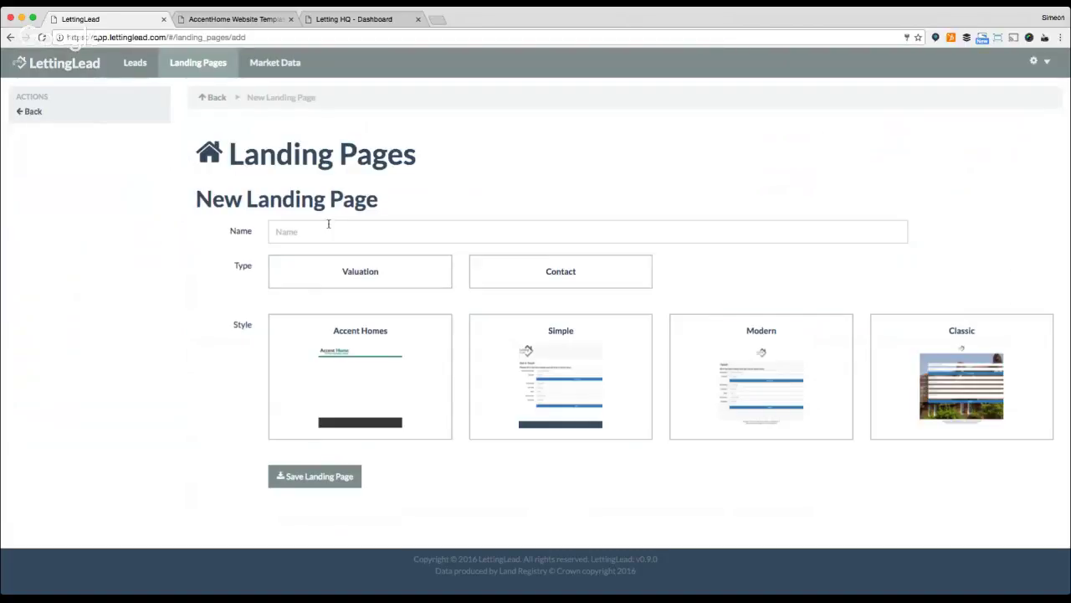
click(329, 230)
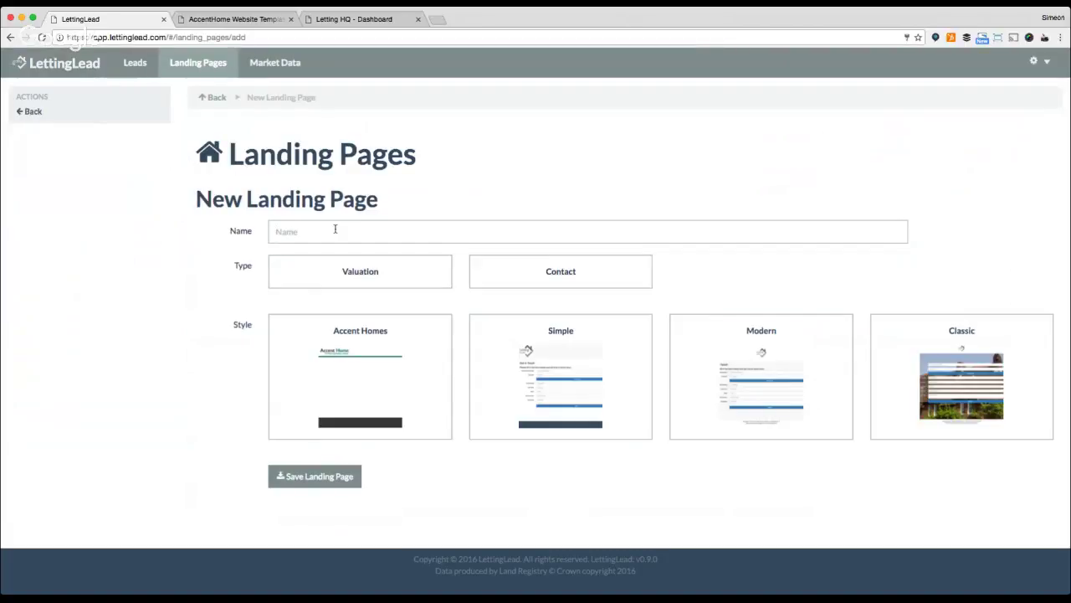
text(Contact)
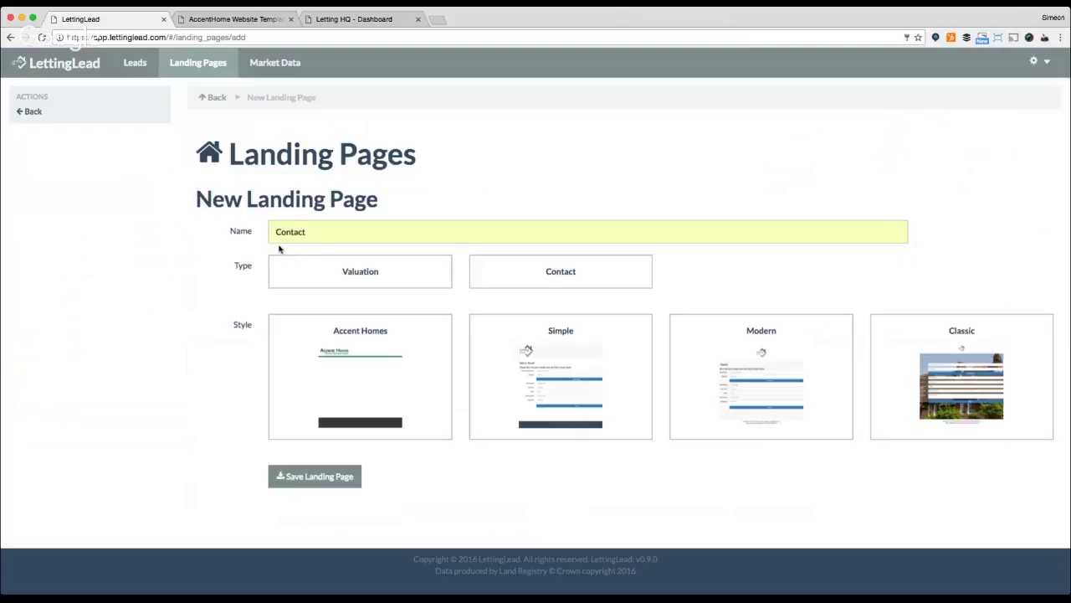
click(544, 275)
click(428, 360)
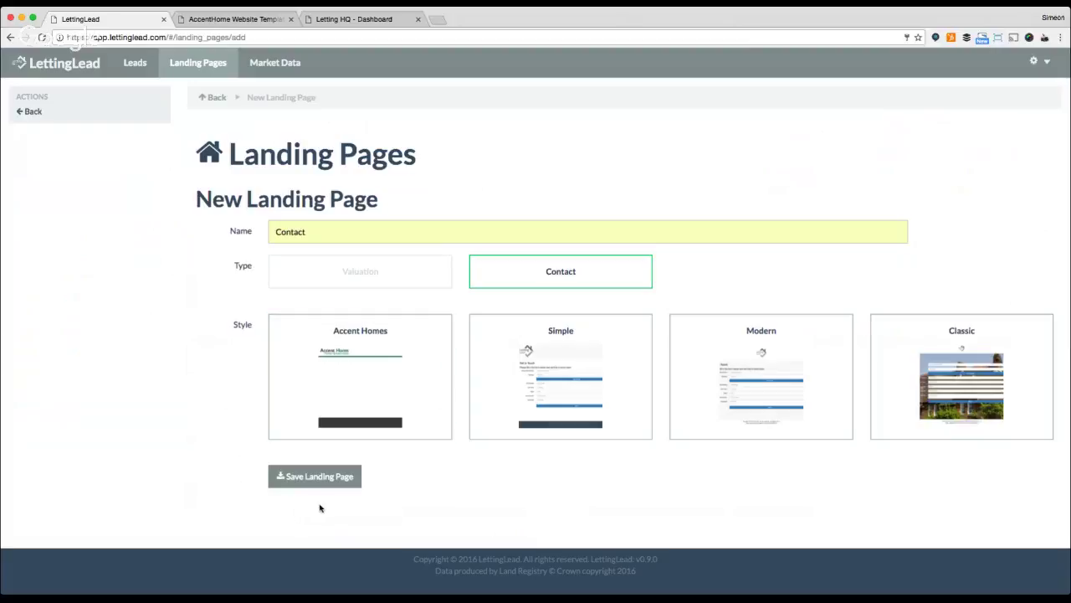
Browse the Market Data charts and property sales table, then return to the Leads list.
click(290, 69)
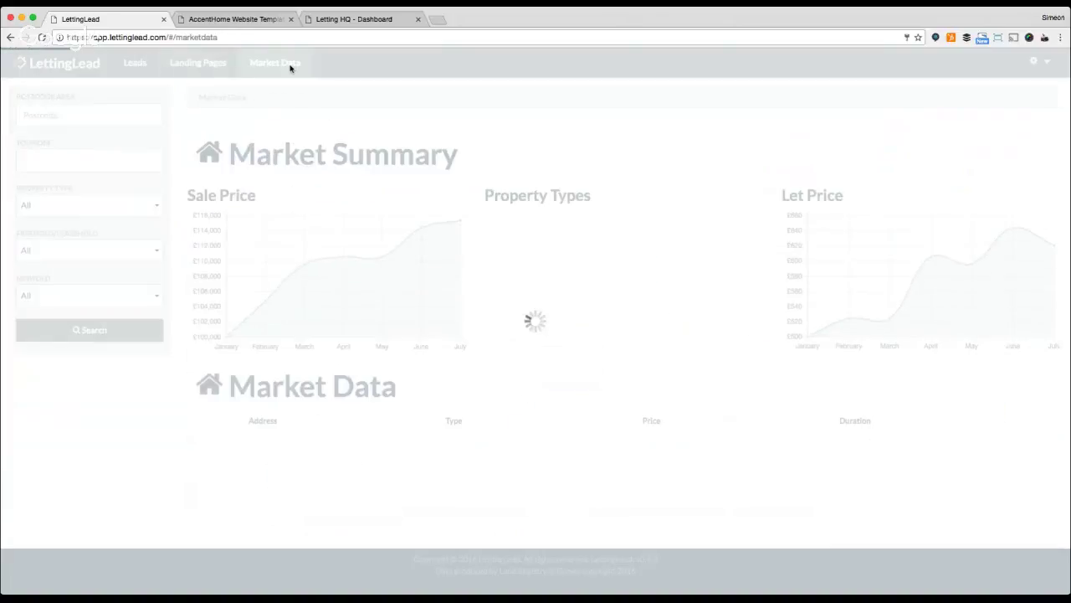
scroll(703, 263, down, 3)
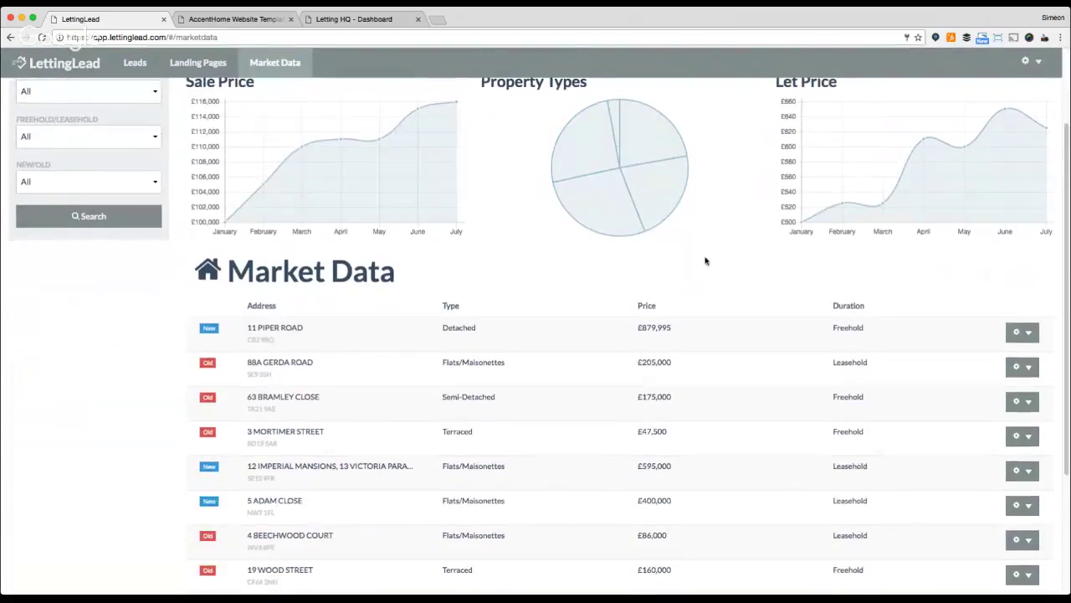
scroll(701, 262, down, 1)
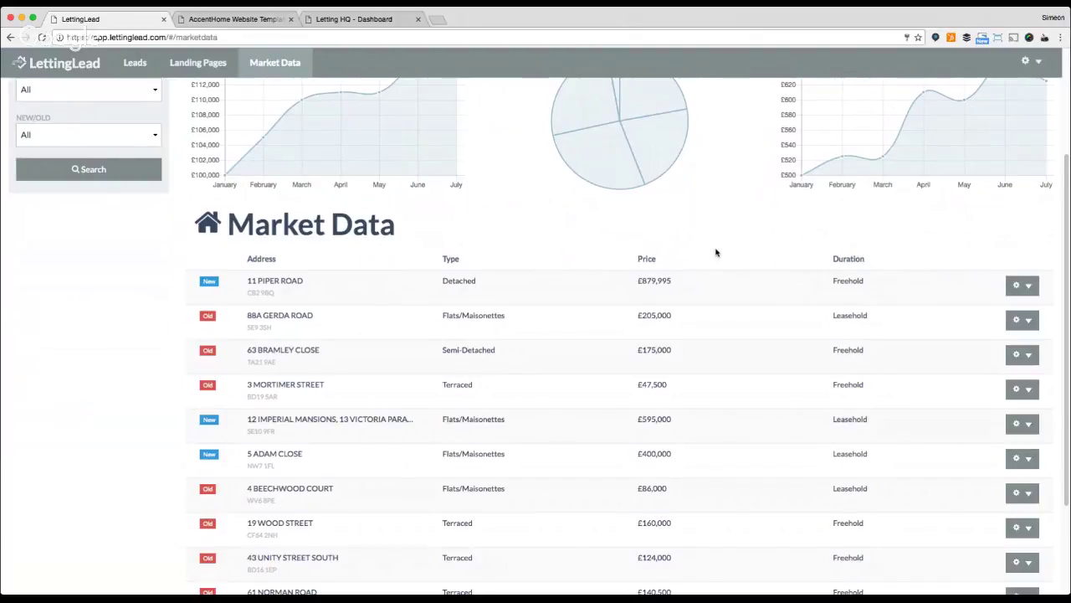
scroll(640, 285, down, 3)
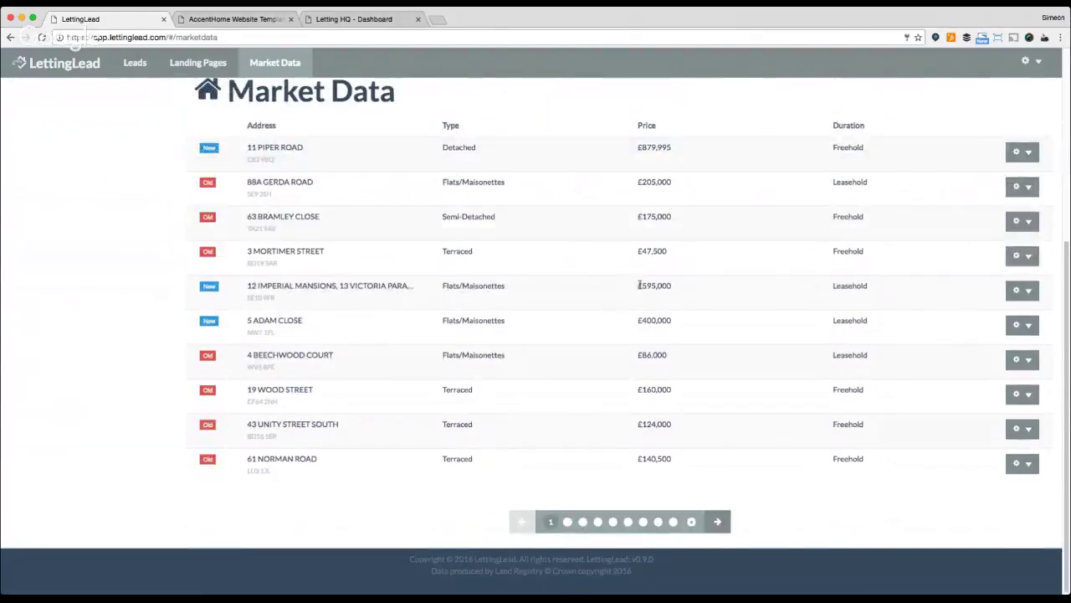
scroll(640, 284, up, 5)
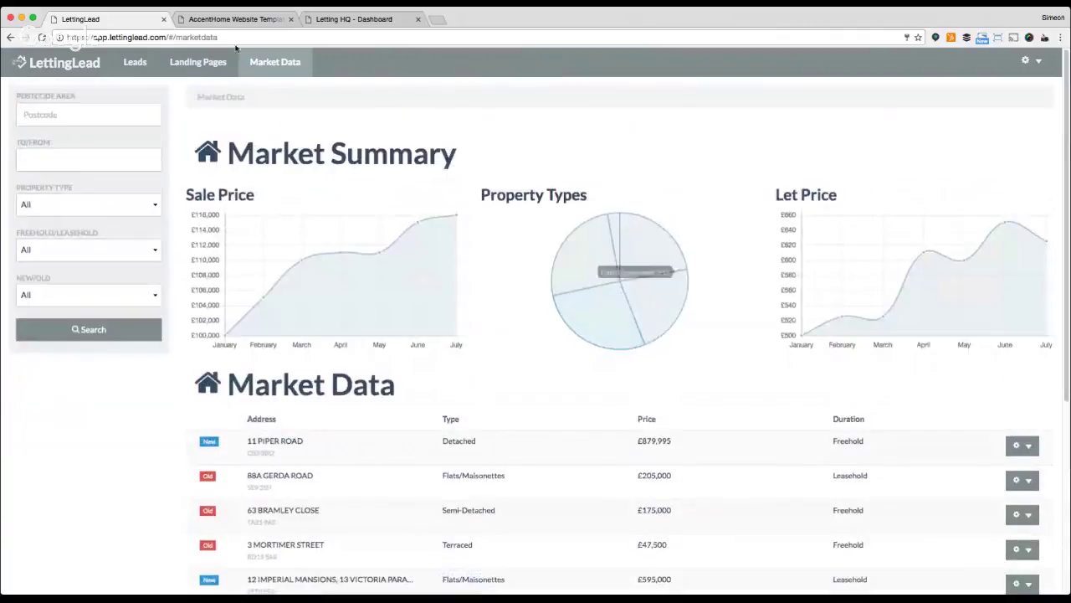
click(138, 63)
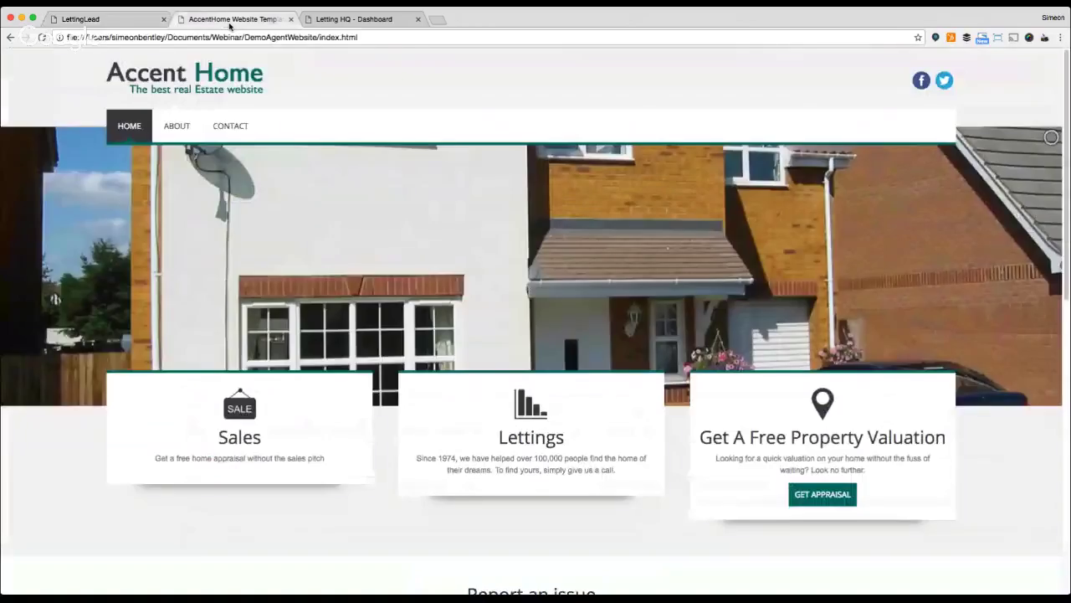
On the Accent Home website tab, bring up the GET APPRAISAL instant valuation form.
click(230, 20)
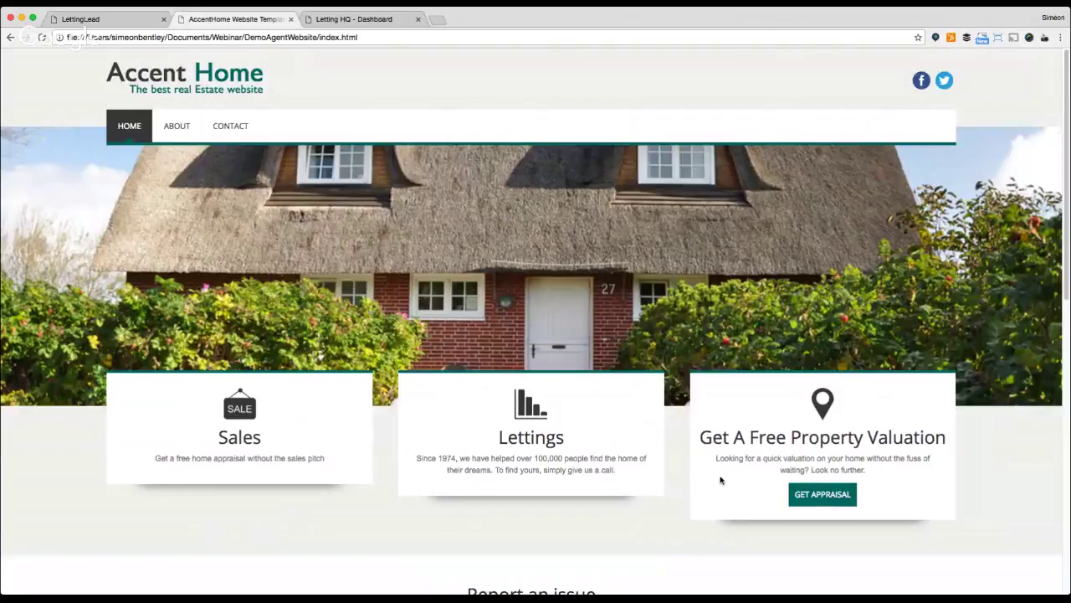
click(816, 500)
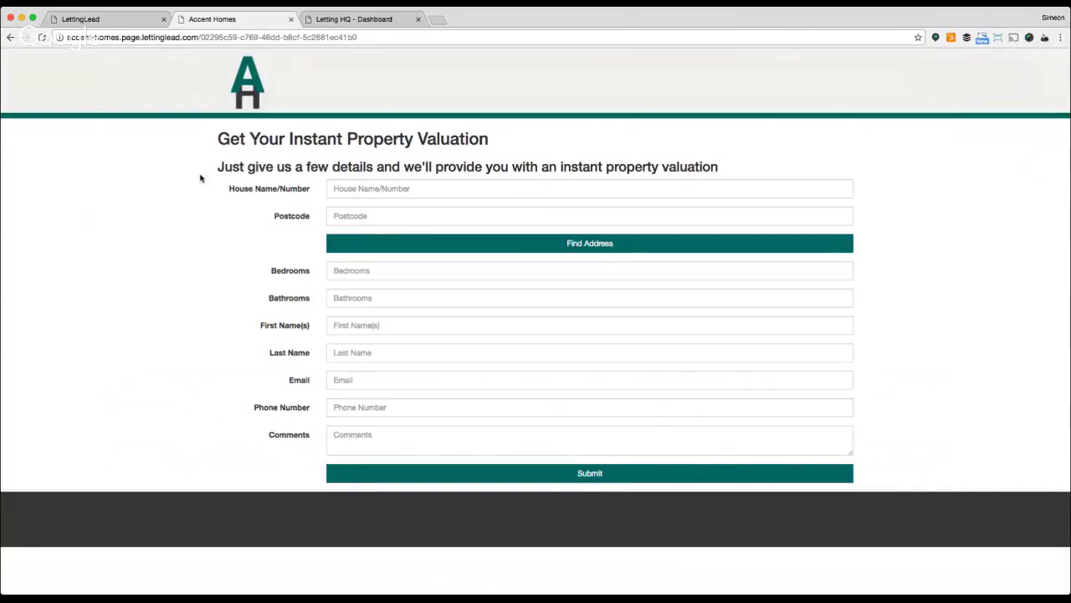
click(10, 36)
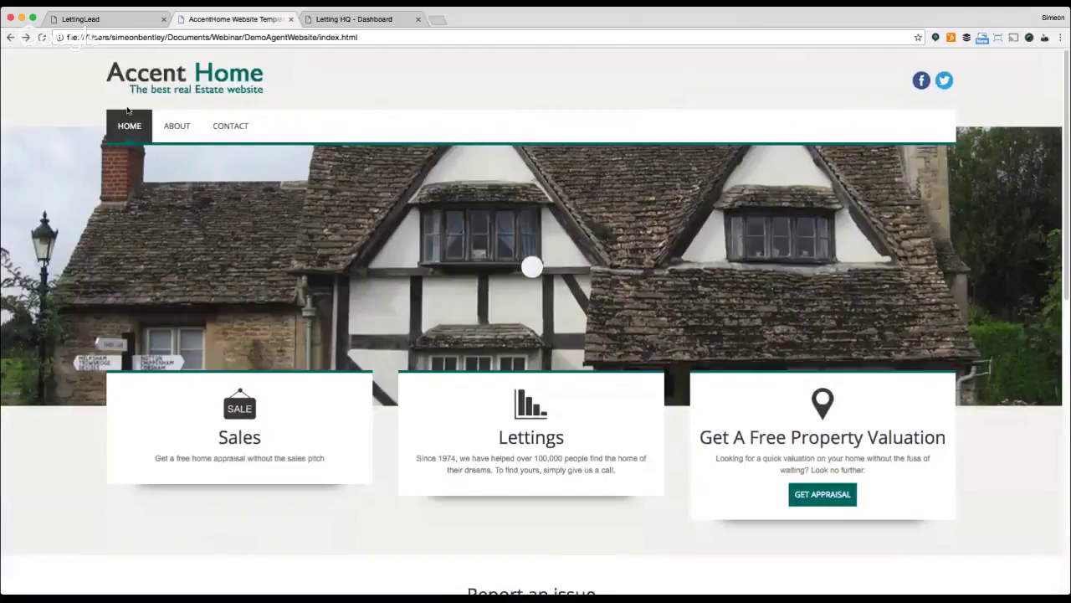
click(26, 36)
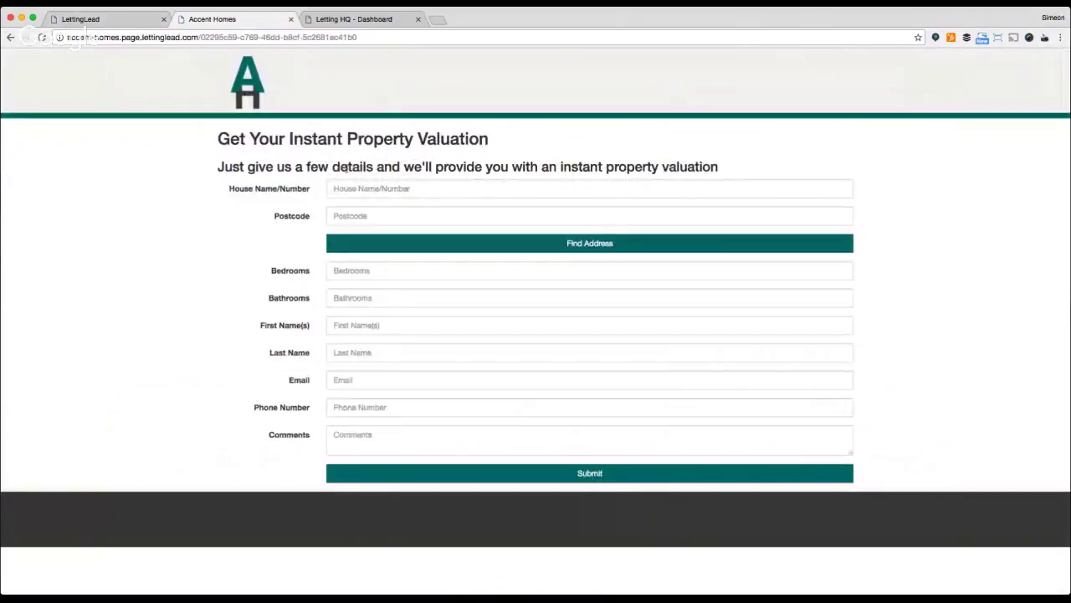
Enter the house number and postcode, autofilling saved details, and look up the full address.
click(386, 188)
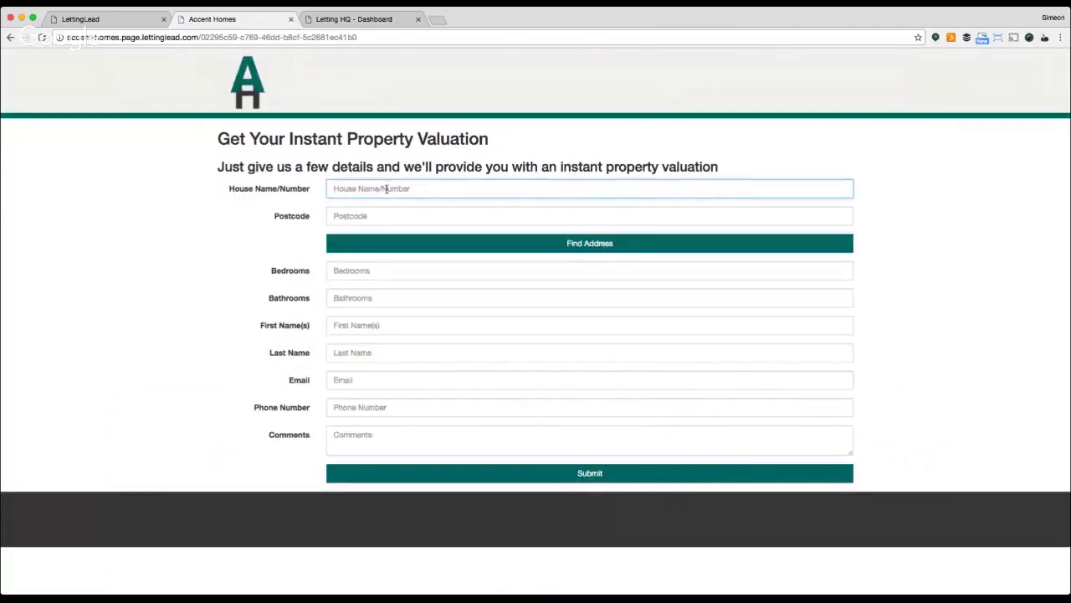
text(34)
key(Tab)
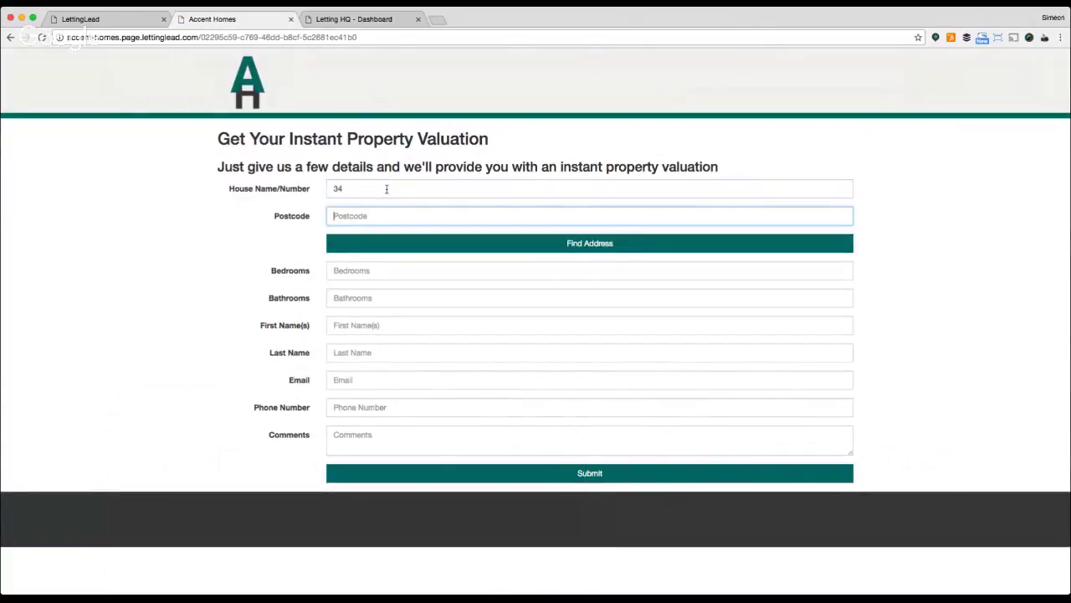
text(D)
key(Down)
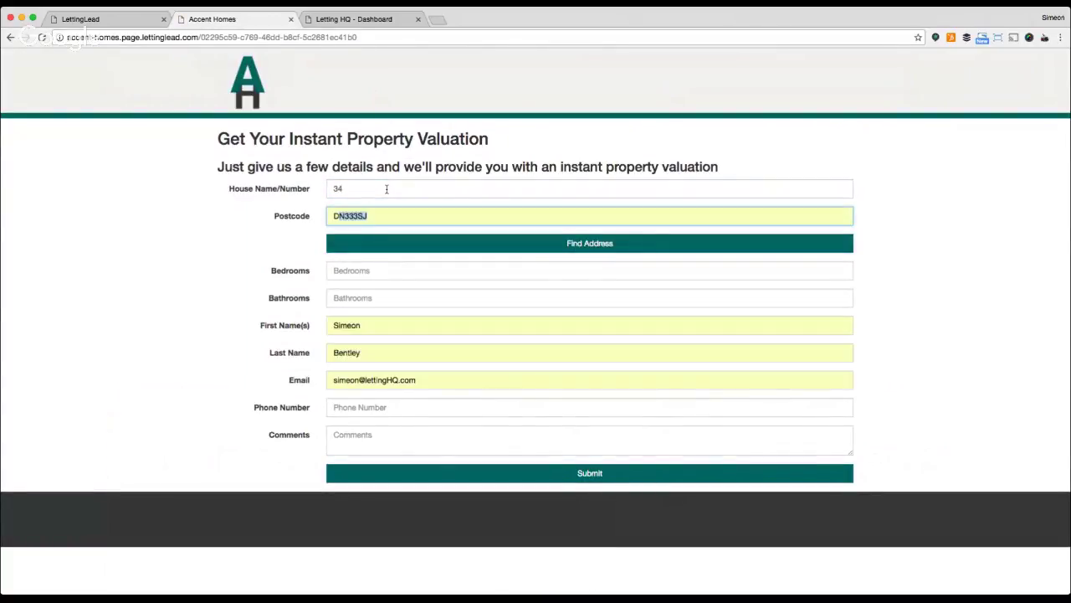
key(Return)
click(533, 243)
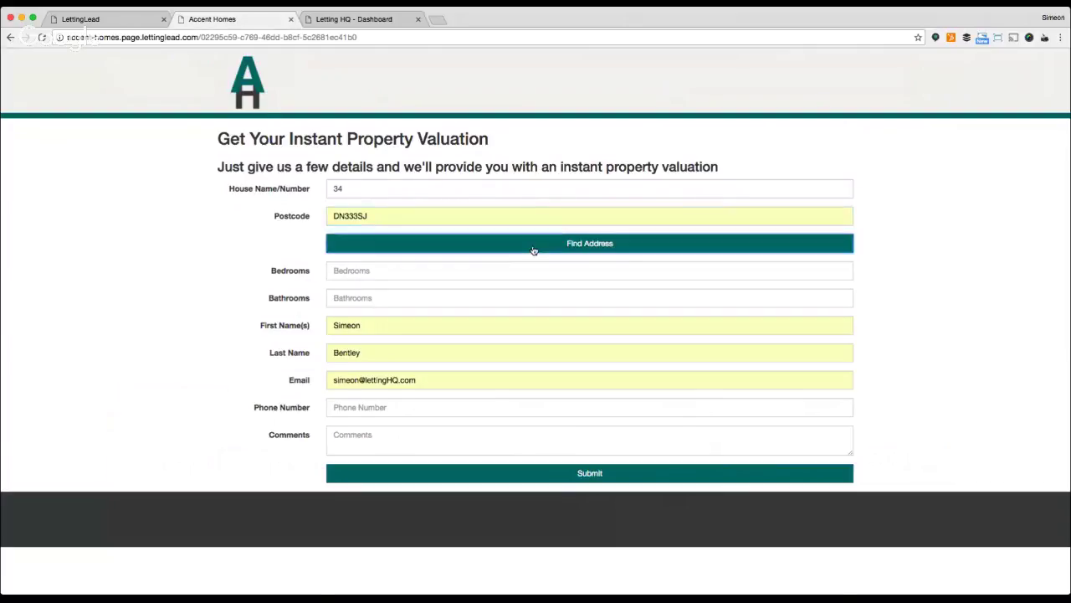
scroll(268, 357, down, 2)
Enter 2 bedrooms, 2 bathrooms and a contact phone number, then submit the valuation.
click(368, 320)
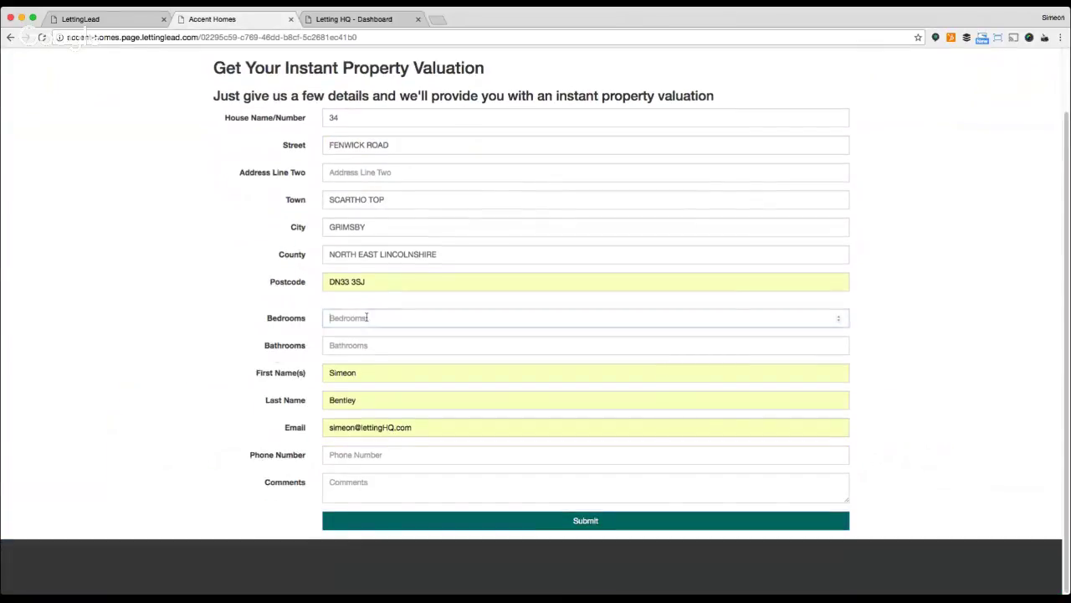
text(2)
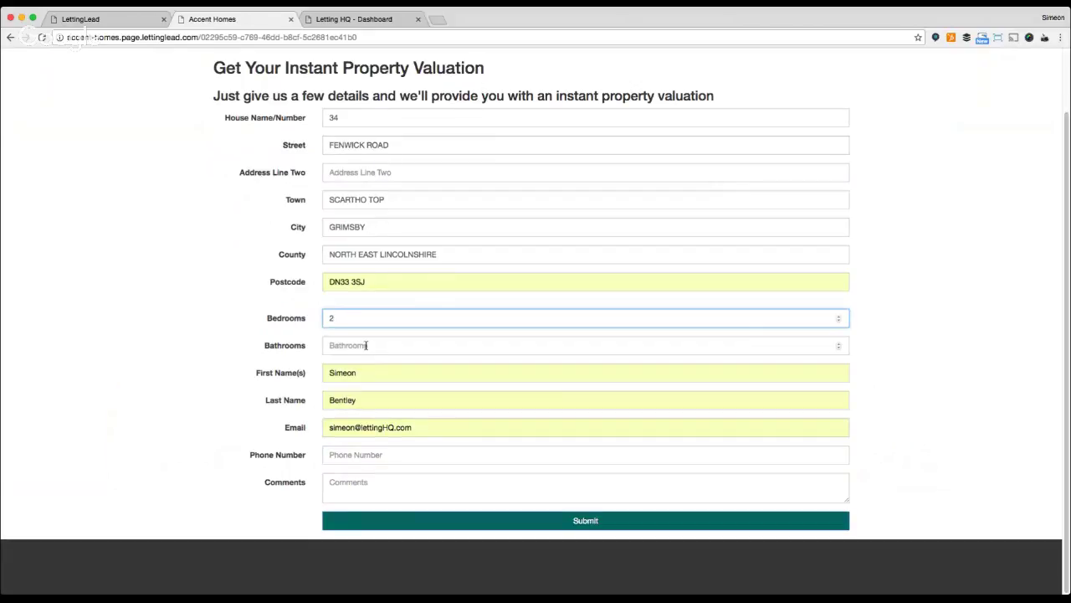
click(366, 345)
text(2)
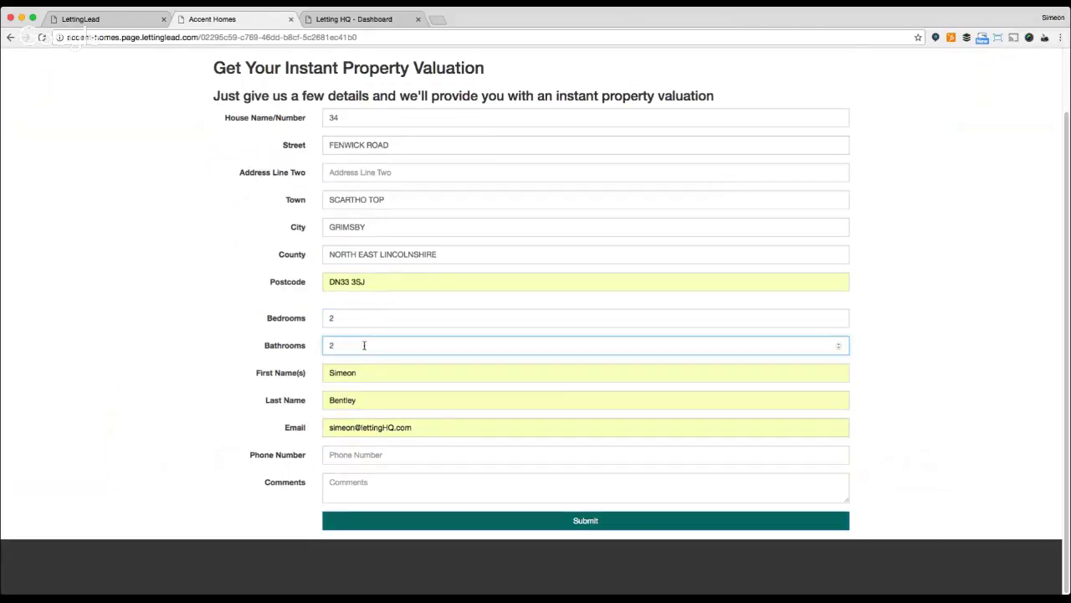
click(356, 453)
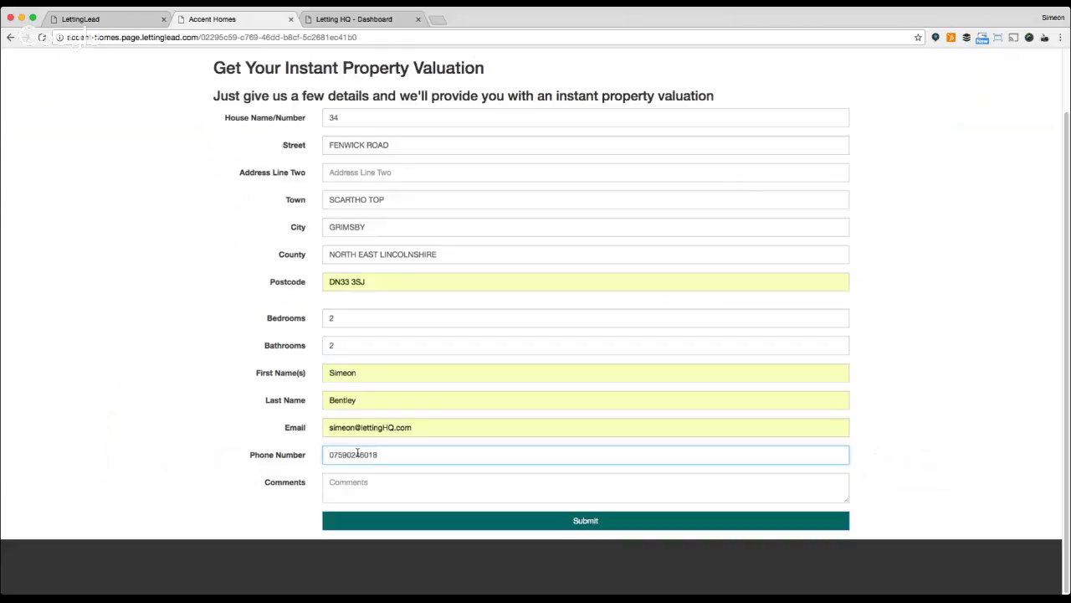
click(938, 498)
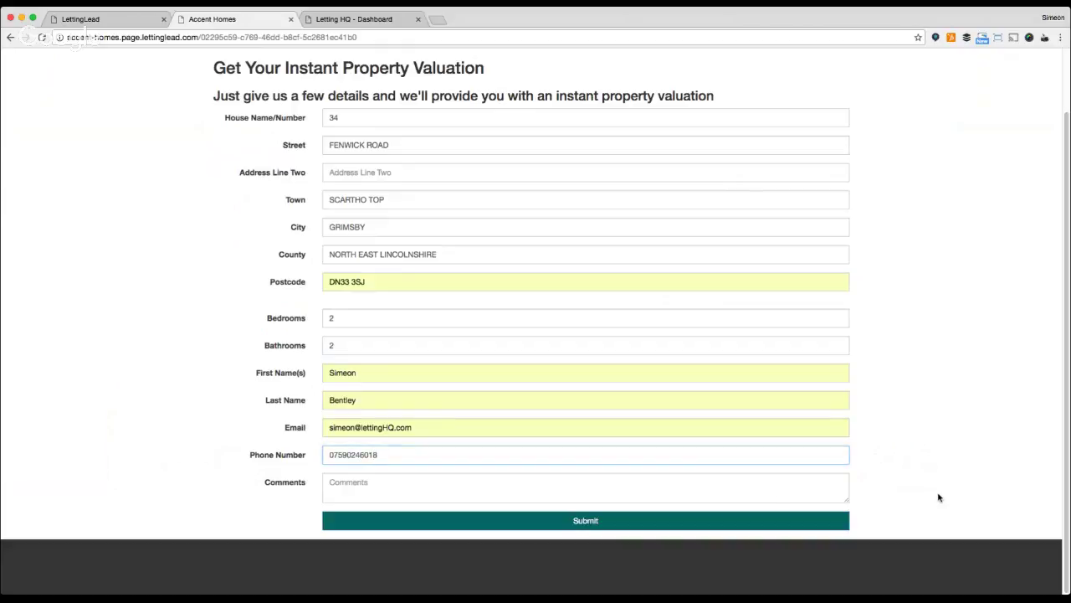
click(575, 523)
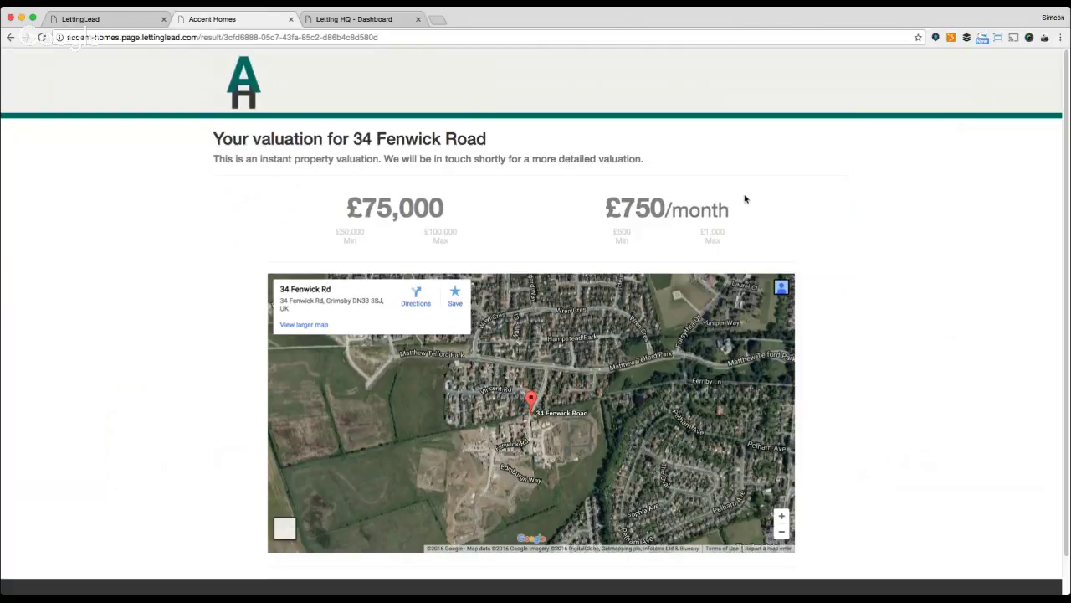
Refresh the LettingLead leads list to show the new valuation lead, then go to LettingHQ settings.
click(99, 19)
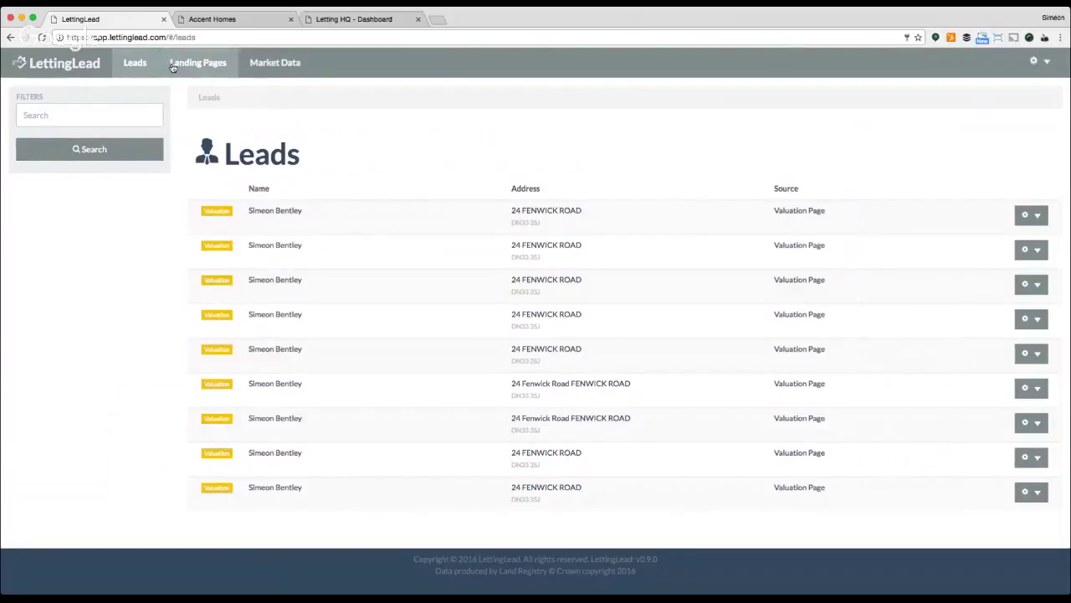
click(173, 67)
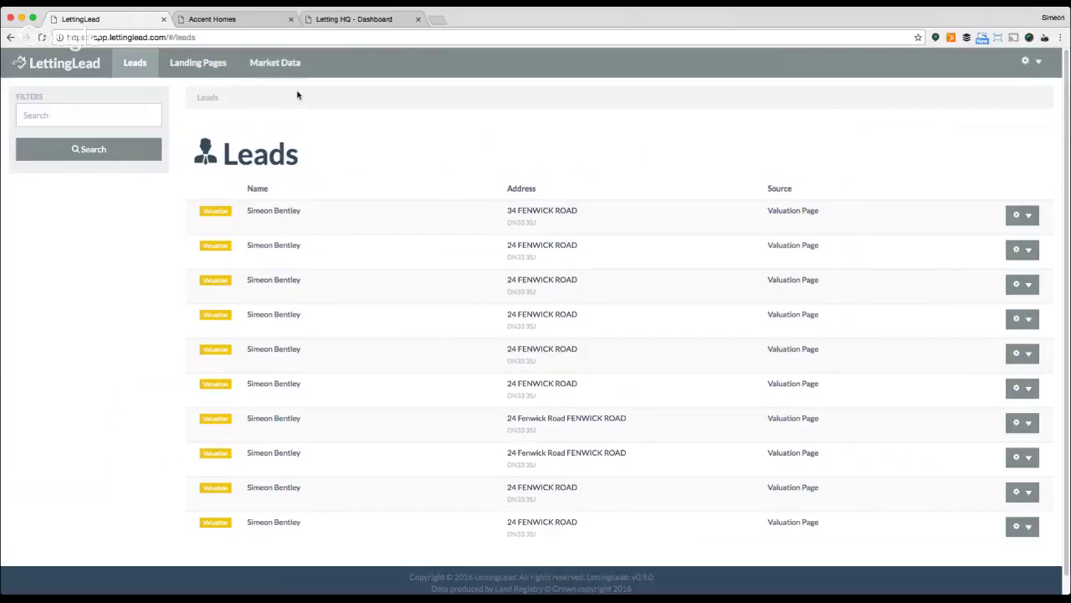
click(378, 20)
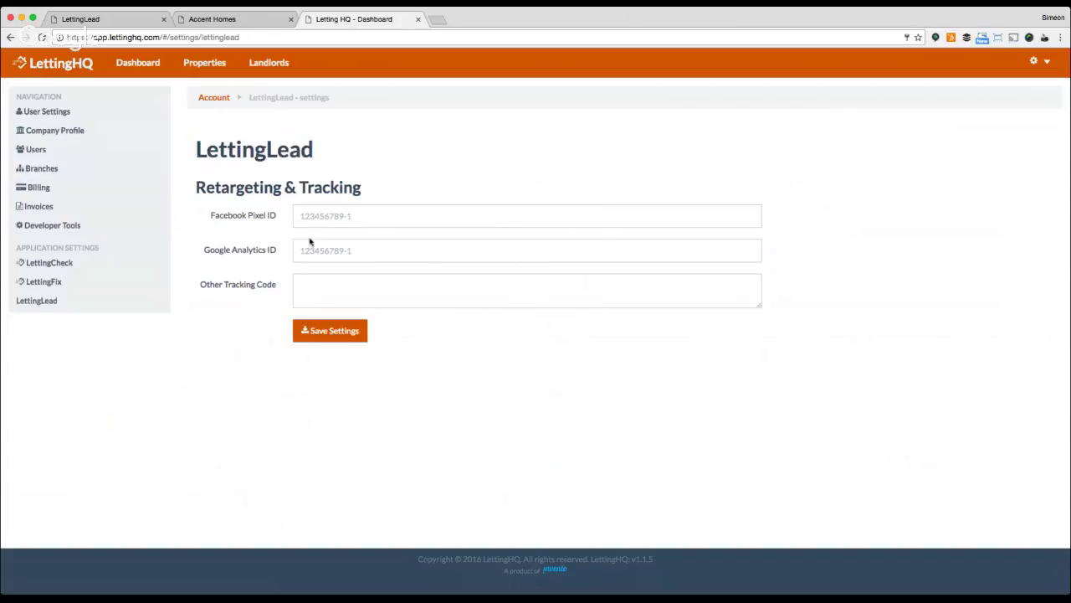
Leave the Facebook Pixel ID field empty and return to the LettingLead leads tab.
click(373, 215)
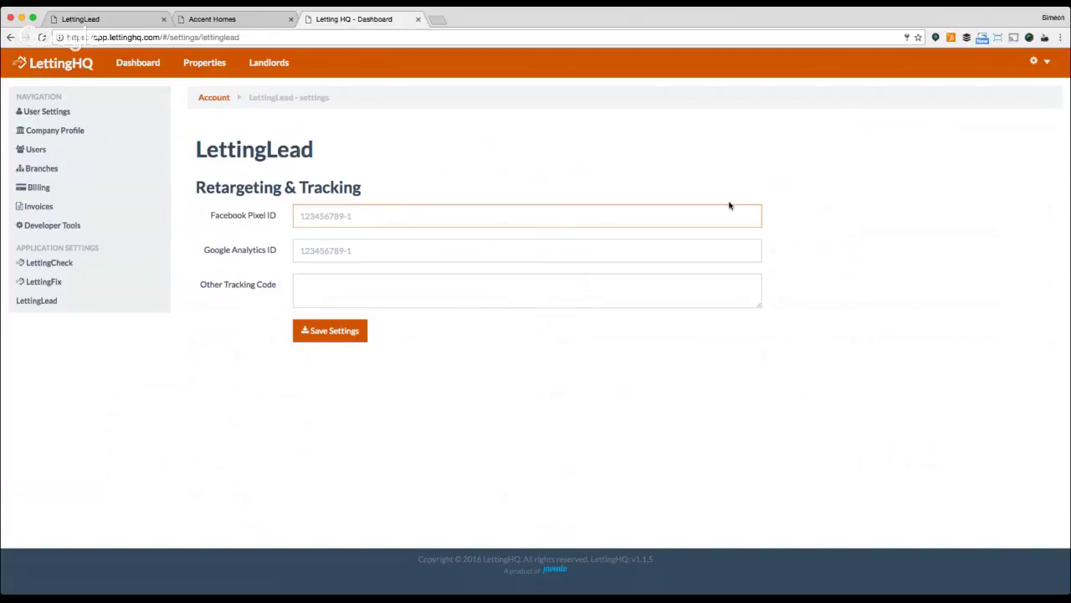
click(908, 207)
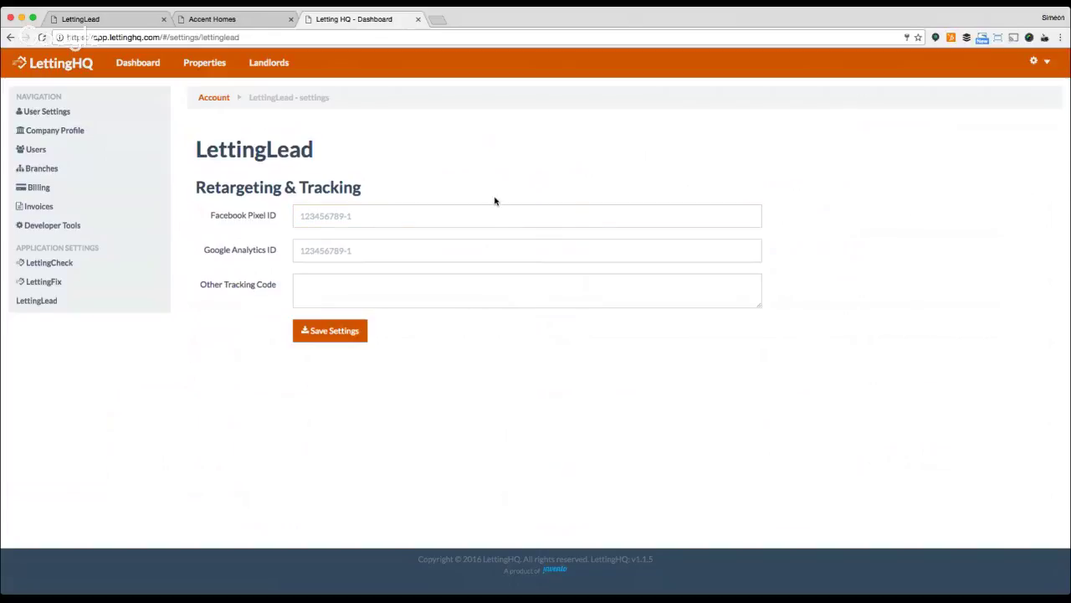
click(82, 18)
Point the LettingLead tab's address bar at lettinglead.com.
click(99, 37)
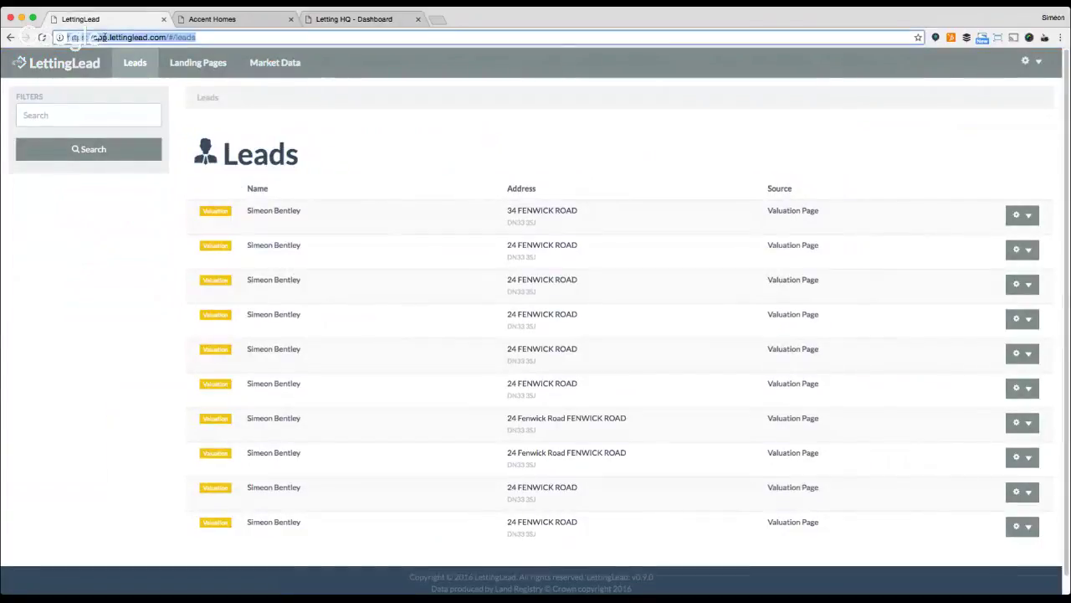
text(lettinglead)
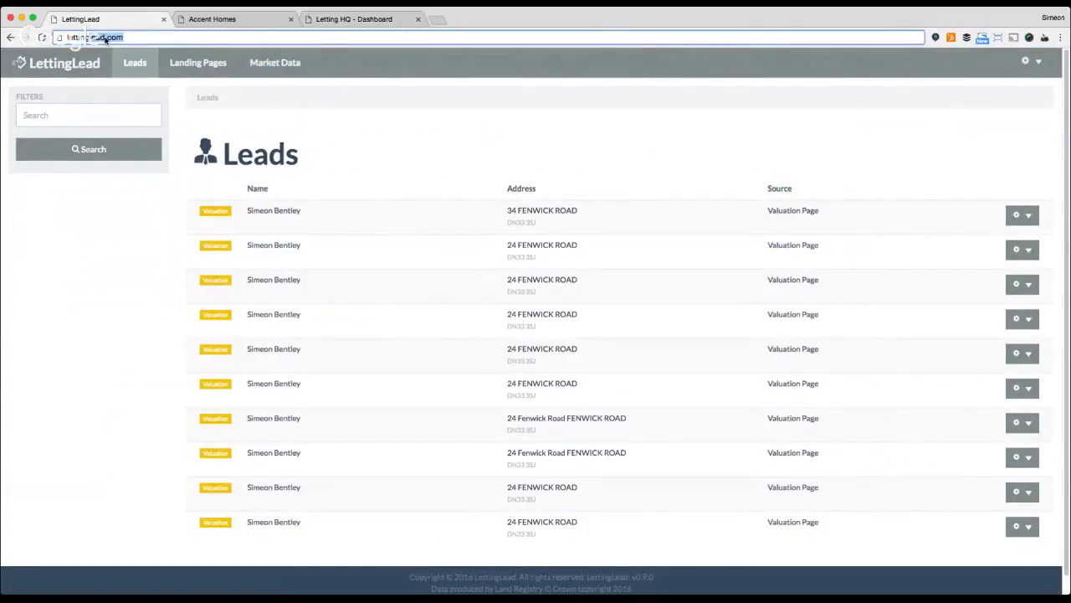
text(.com)
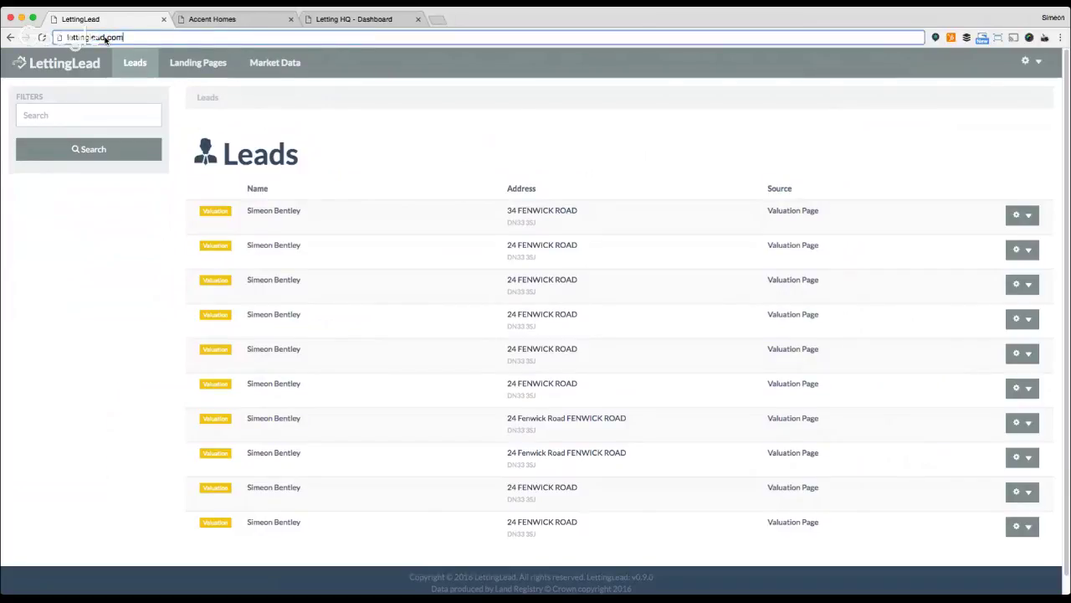
key(Return)
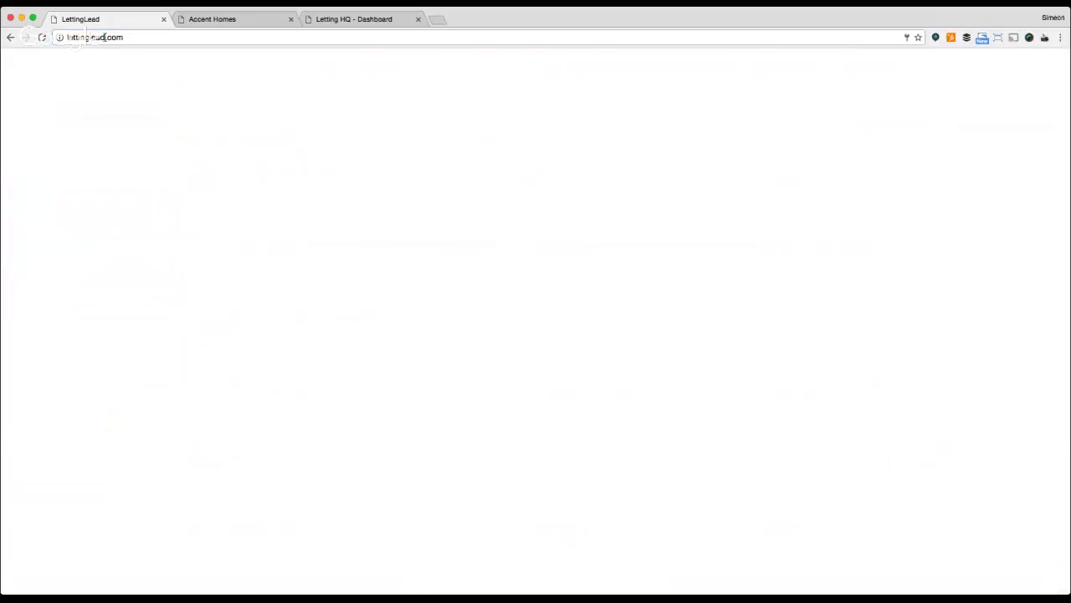